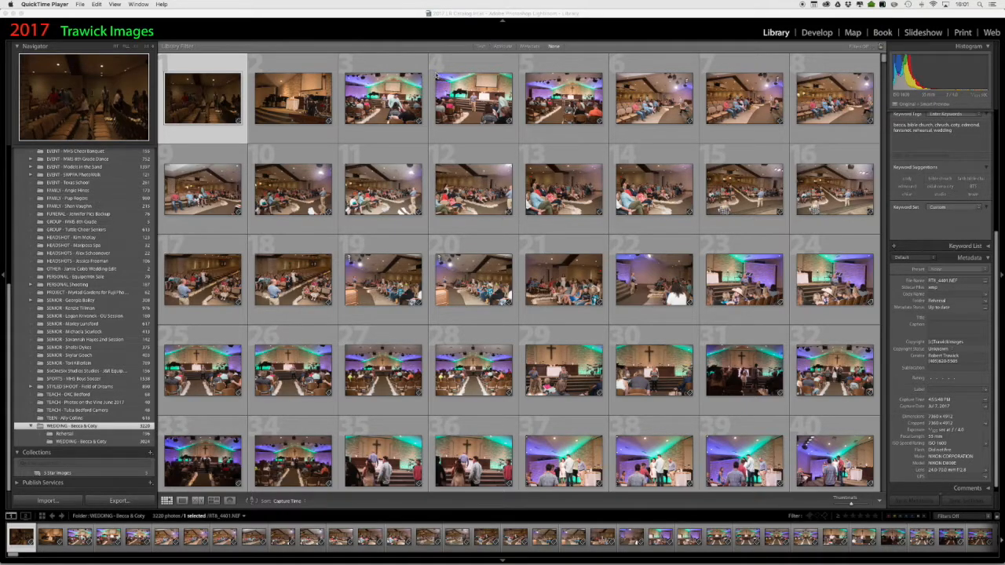
Filter the wedding folder's photos by metadata to all dates and the NIKON D3 camera
{"action": "left_click", "coordinate": [782, 36]}
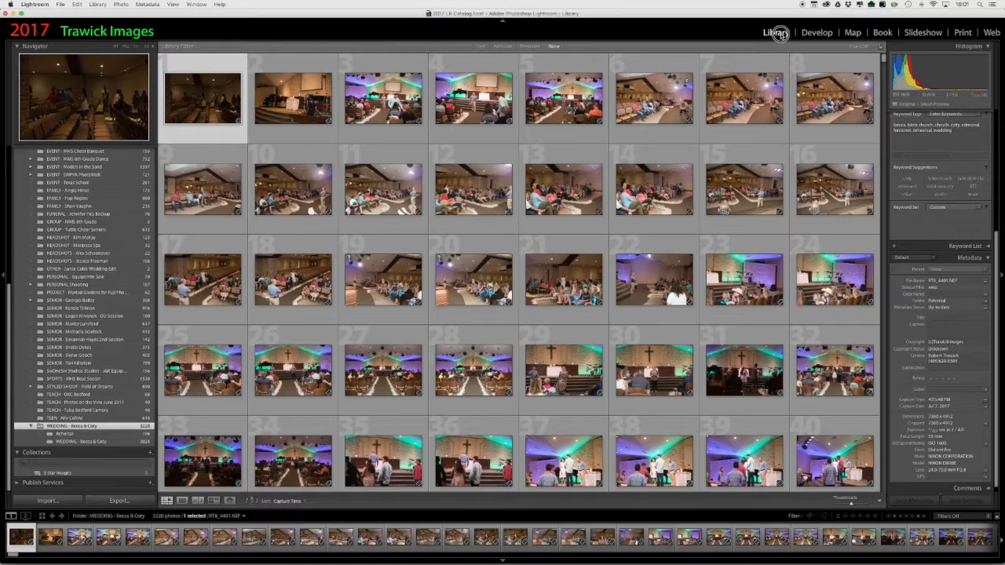
{"action": "left_click", "coordinate": [777, 33]}
{"action": "left_click", "coordinate": [533, 47]}
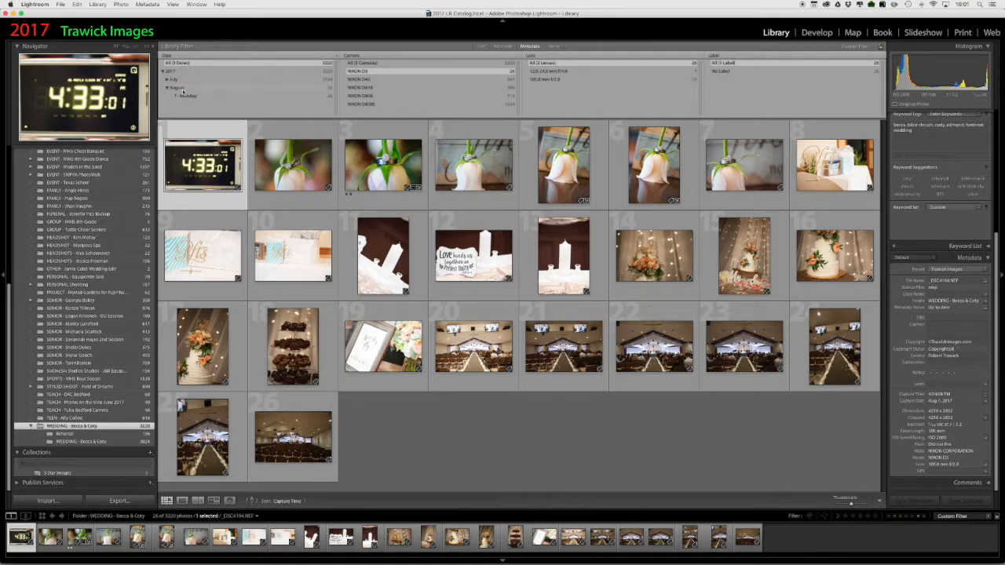
{"action": "left_click", "coordinate": [192, 88]}
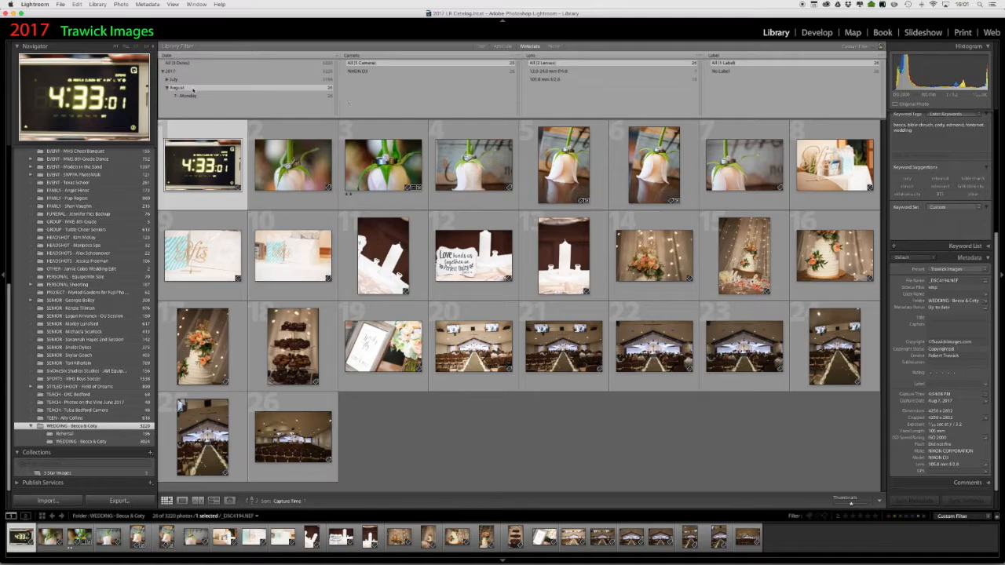
{"action": "left_click", "coordinate": [374, 72]}
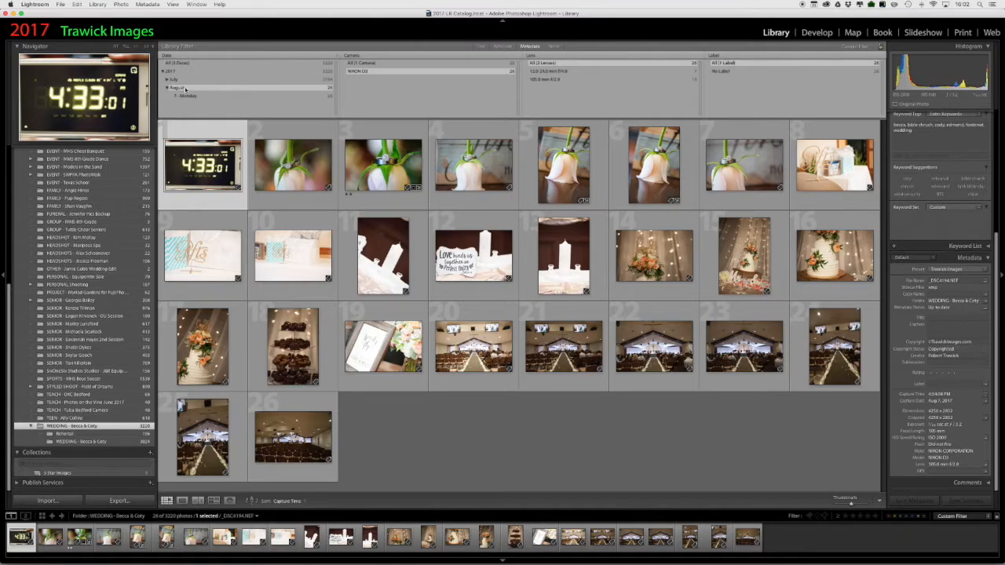
{"action": "left_click", "coordinate": [179, 63]}
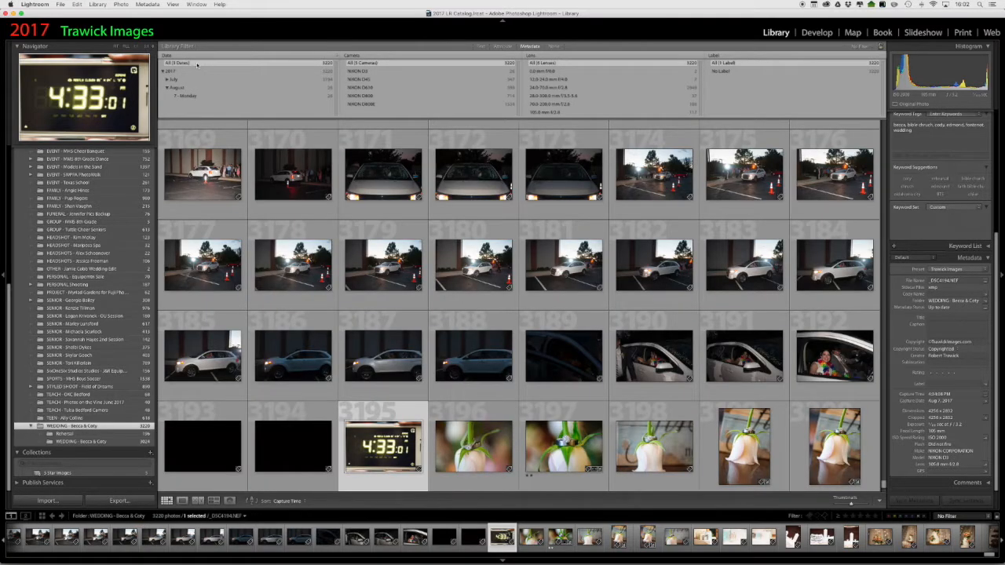
{"action": "left_click", "coordinate": [375, 71]}
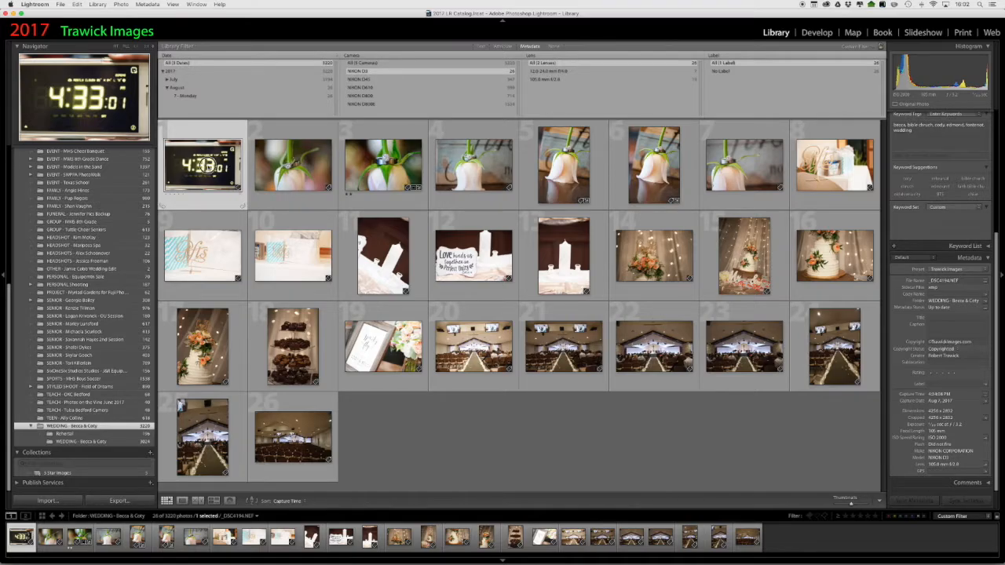
Enlarge the phone clock photo and check its capture date against the menu-bar calendar
{"action": "double_click", "coordinate": [207, 165]}
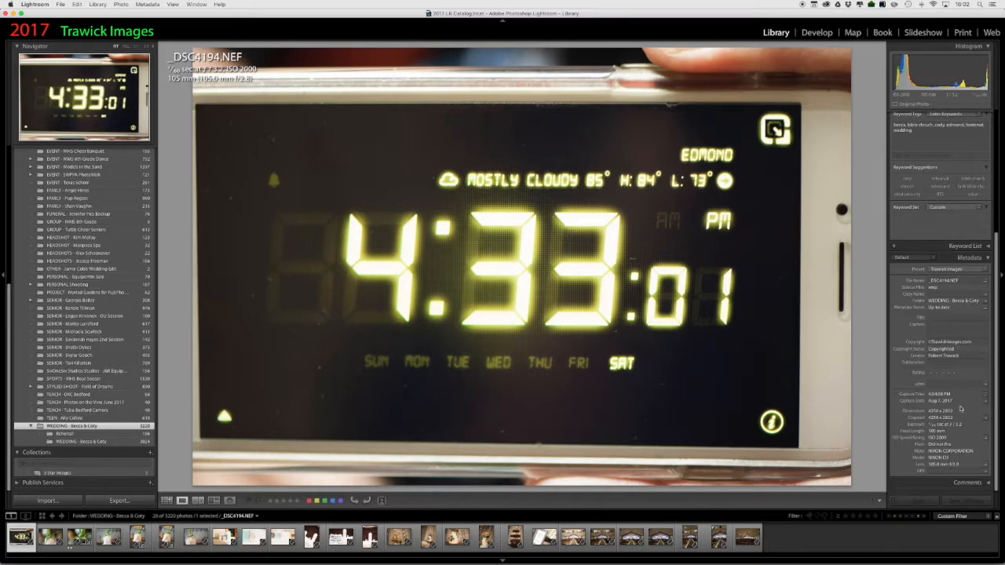
{"action": "left_click", "coordinate": [963, 400]}
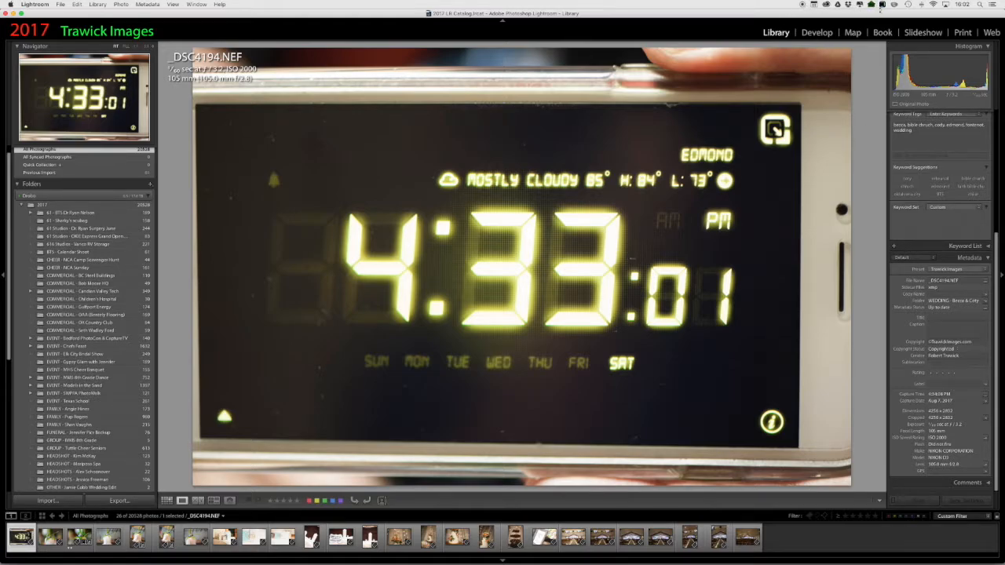
{"action": "left_click", "coordinate": [817, 6]}
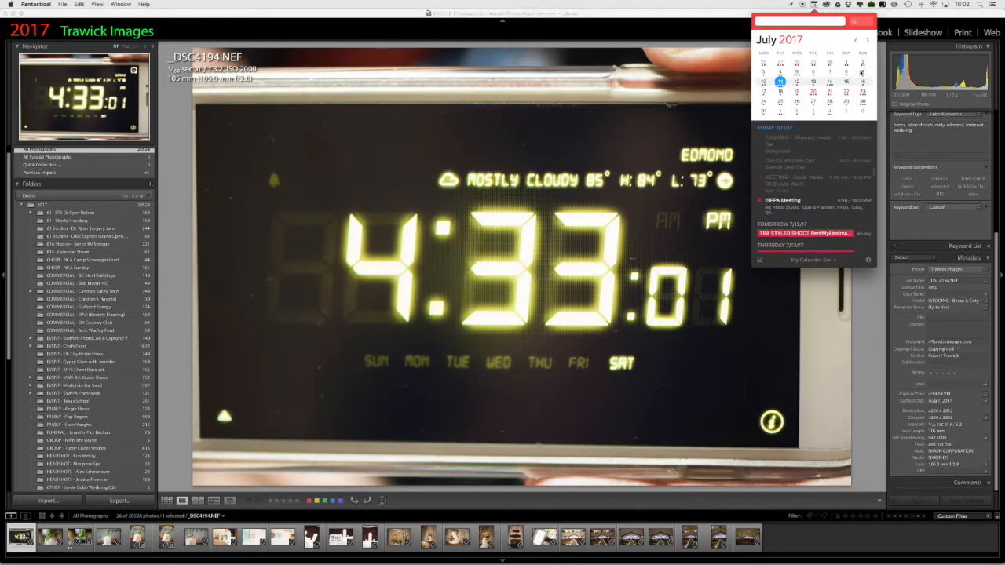
{"action": "left_click", "coordinate": [722, 14]}
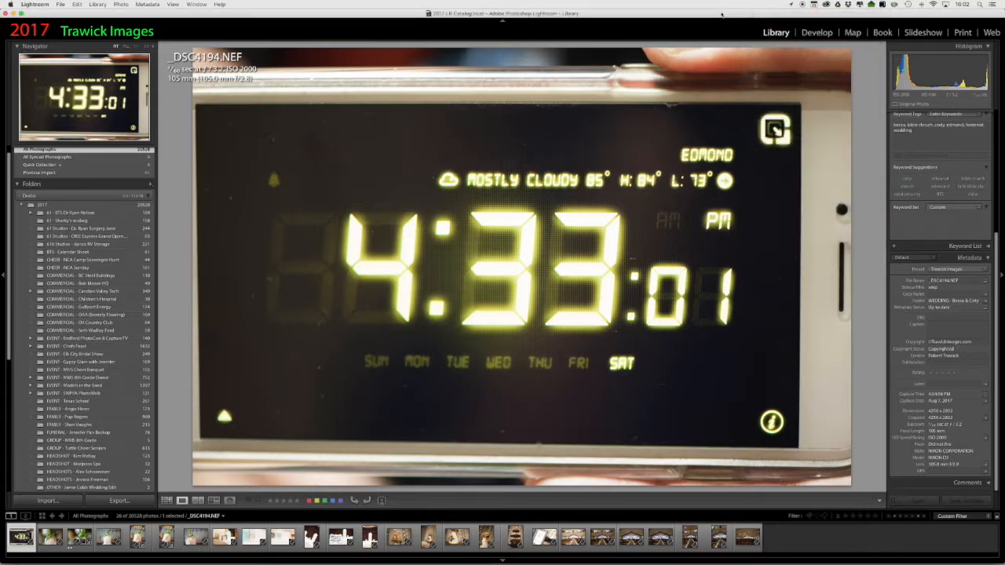
Return to the thumbnail grid and filter the wedding folder again by metadata to the NIKON D3 camera
{"action": "key", "text": "g"}
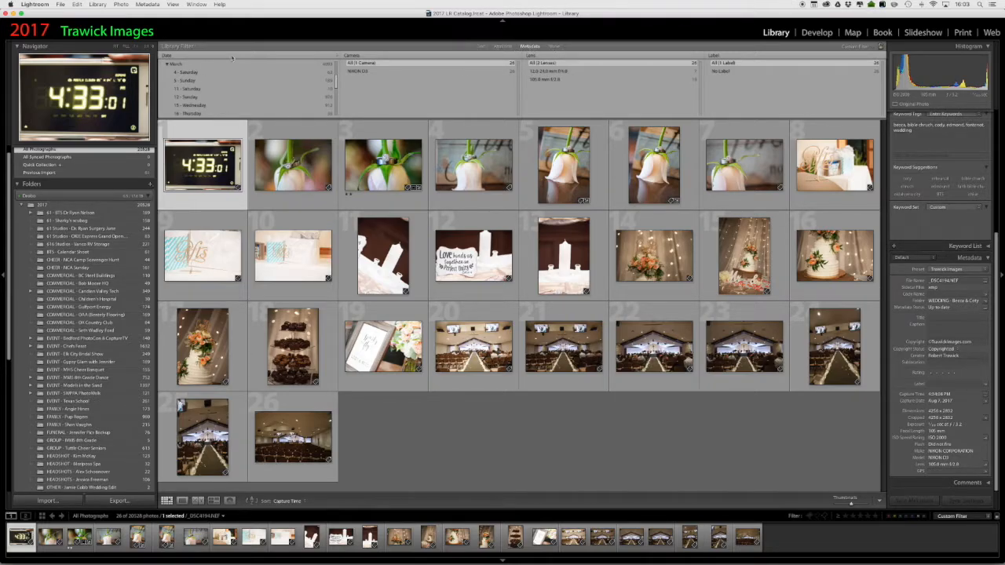
{"action": "scroll", "coordinate": [342, 79], "scroll_direction": "up", "scroll_amount": 3}
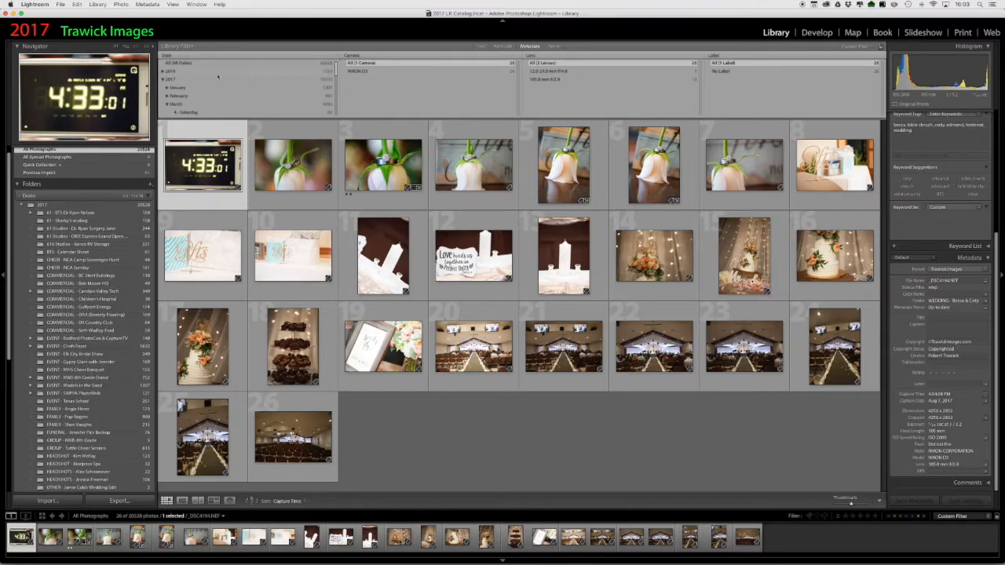
{"action": "left_click", "coordinate": [165, 79]}
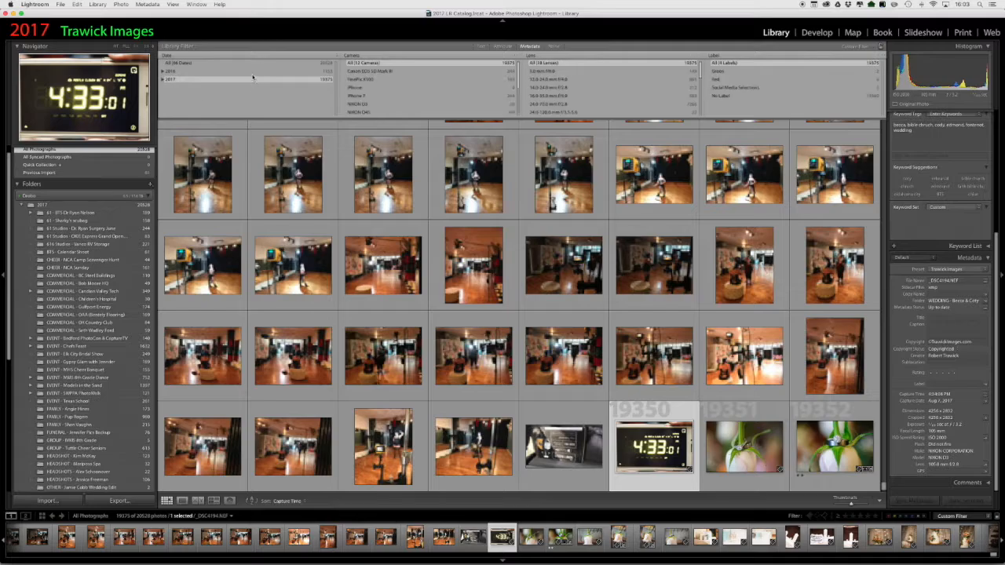
{"action": "left_click_drag", "start_coordinate": [3, 248], "coordinate": [7, 441]}
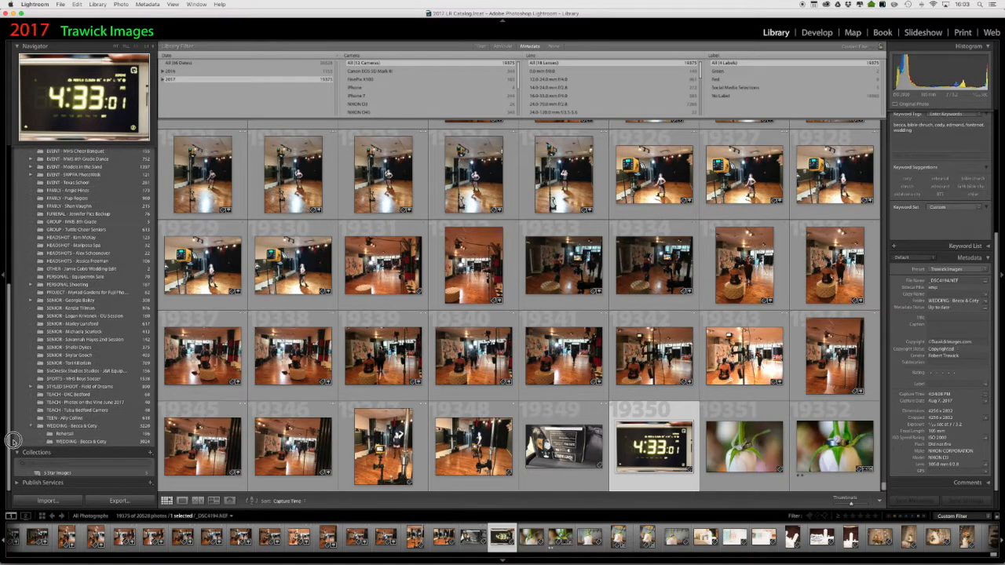
{"action": "left_click", "coordinate": [94, 428]}
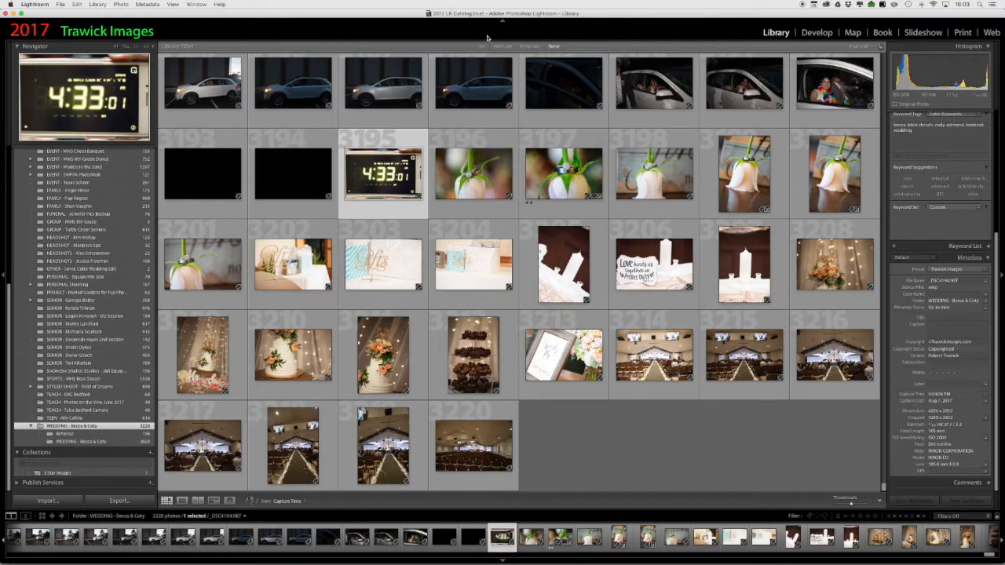
{"action": "left_click", "coordinate": [529, 46]}
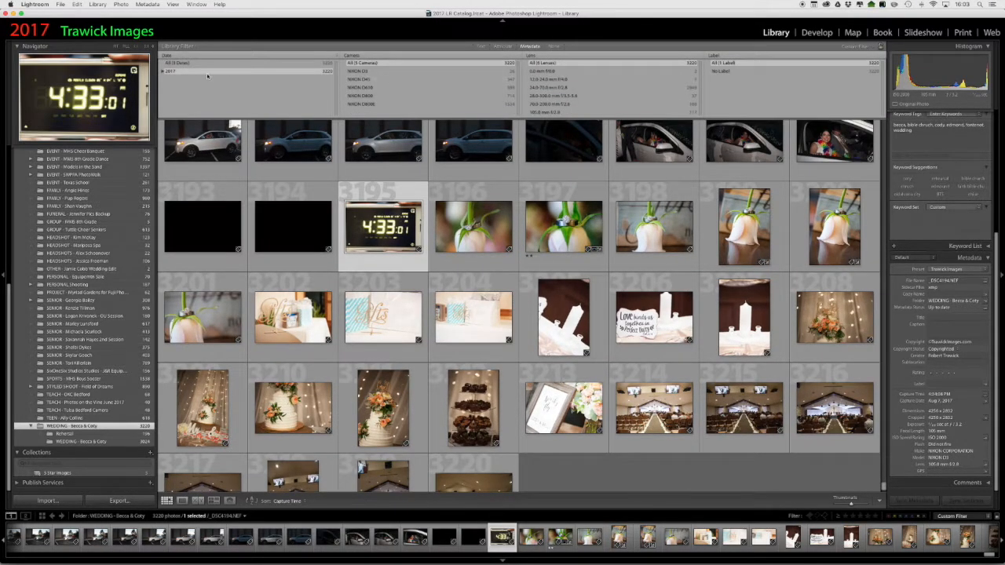
{"action": "left_click", "coordinate": [373, 71]}
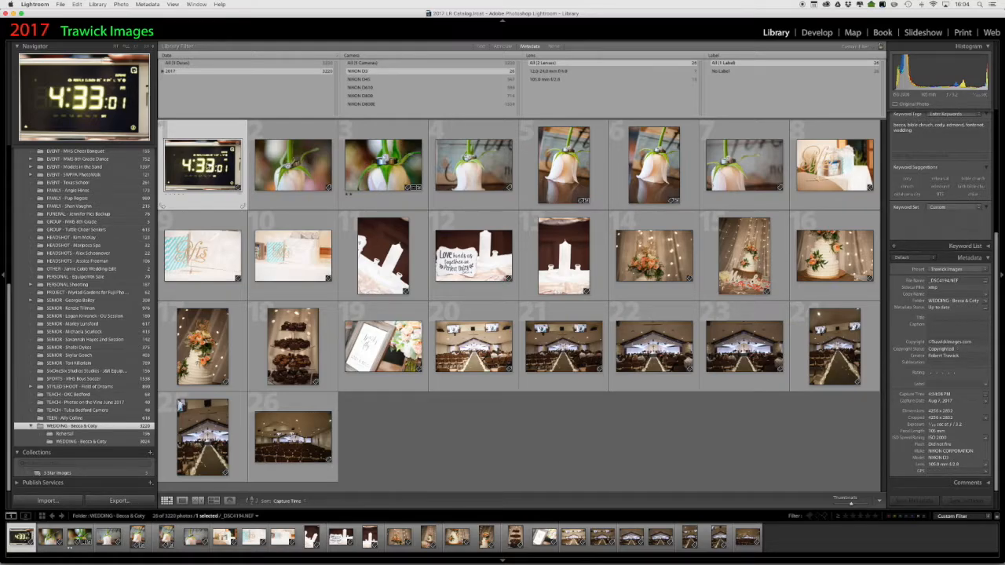
Select all NIKON D3 photos with the clock photo as the active one and open Edit Capture Time
{"action": "left_click", "coordinate": [301, 166]}
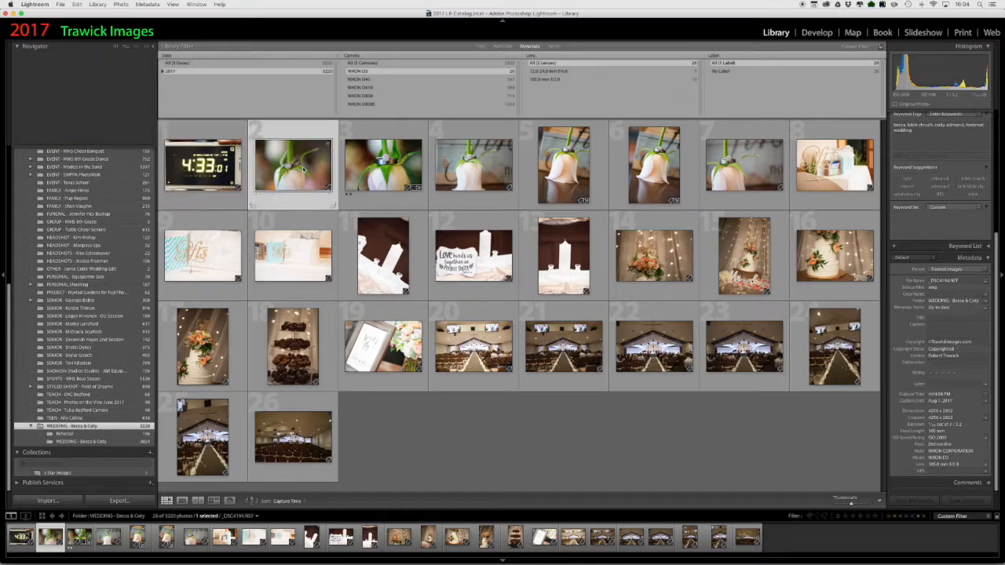
{"action": "left_click", "coordinate": [200, 172]}
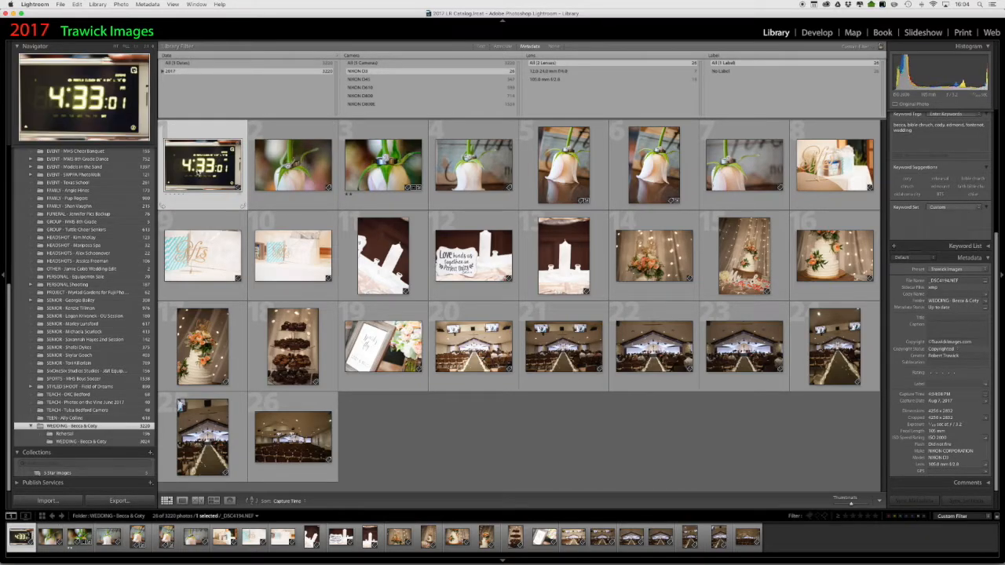
{"action": "key", "text": "super+a"}
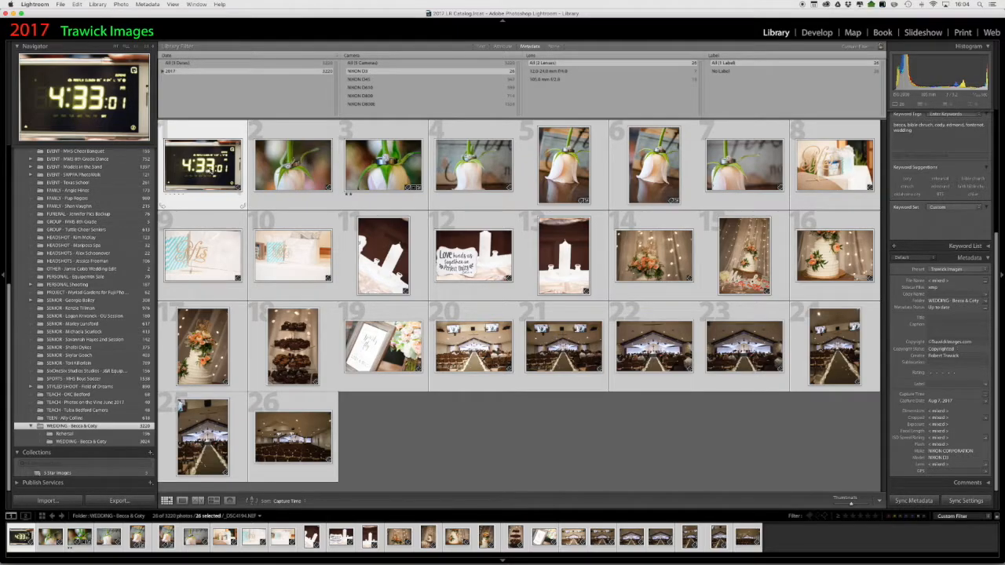
{"action": "left_click", "coordinate": [97, 4]}
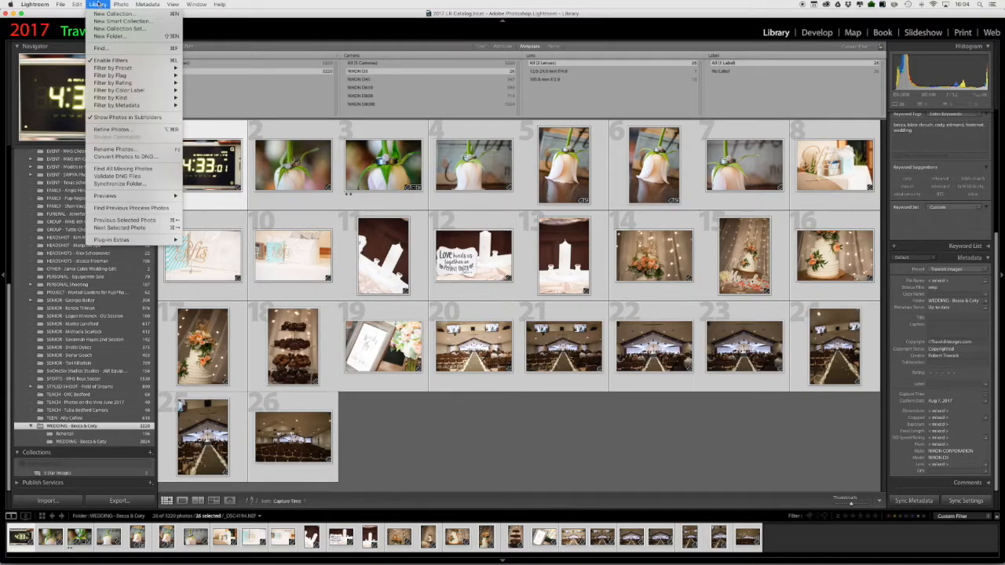
{"action": "mouse_move", "coordinate": [153, 4]}
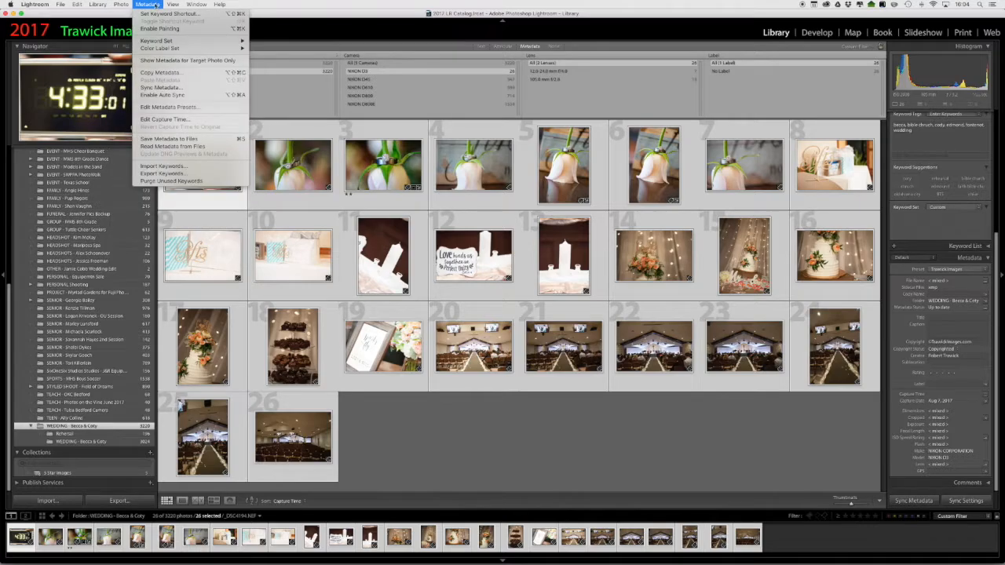
{"action": "left_click", "coordinate": [197, 120]}
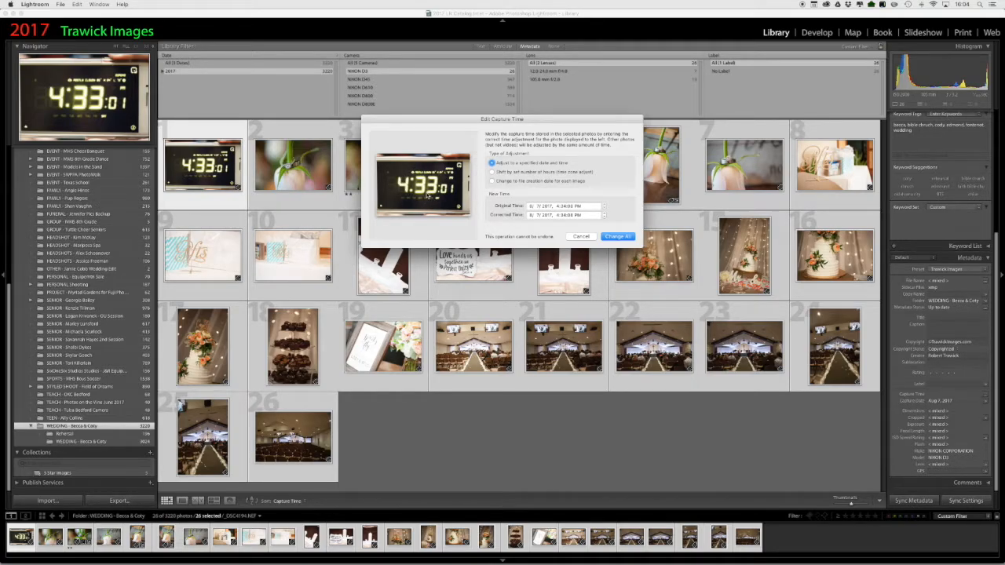
Set the corrected capture time to 7/8/2017, 4:33:01 PM and apply the change to all selected photos
{"action": "left_click", "coordinate": [531, 215]}
{"action": "type", "text": "7/ 8"}
{"action": "left_click", "coordinate": [563, 215]}
{"action": "type", "text": "33"}
{"action": "left_click", "coordinate": [618, 237]}
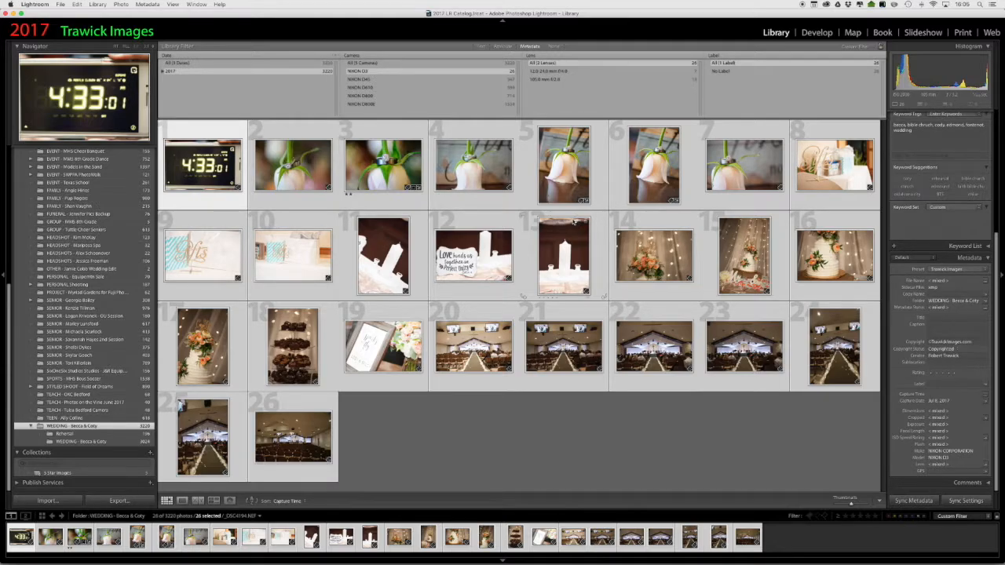
Deselect the photos and check the capture time and date of the first six individually
{"action": "left_click", "coordinate": [422, 435]}
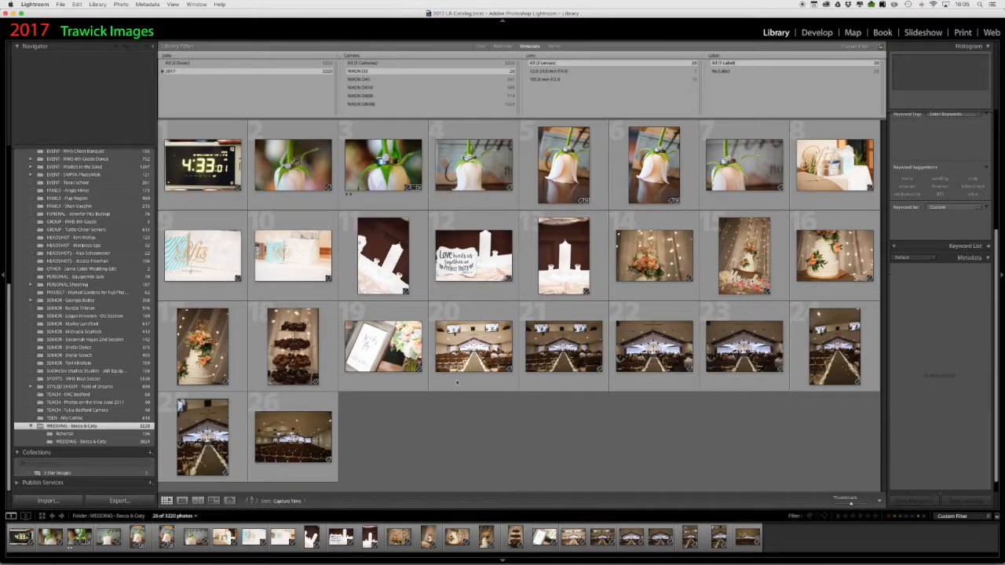
{"action": "left_click", "coordinate": [210, 163]}
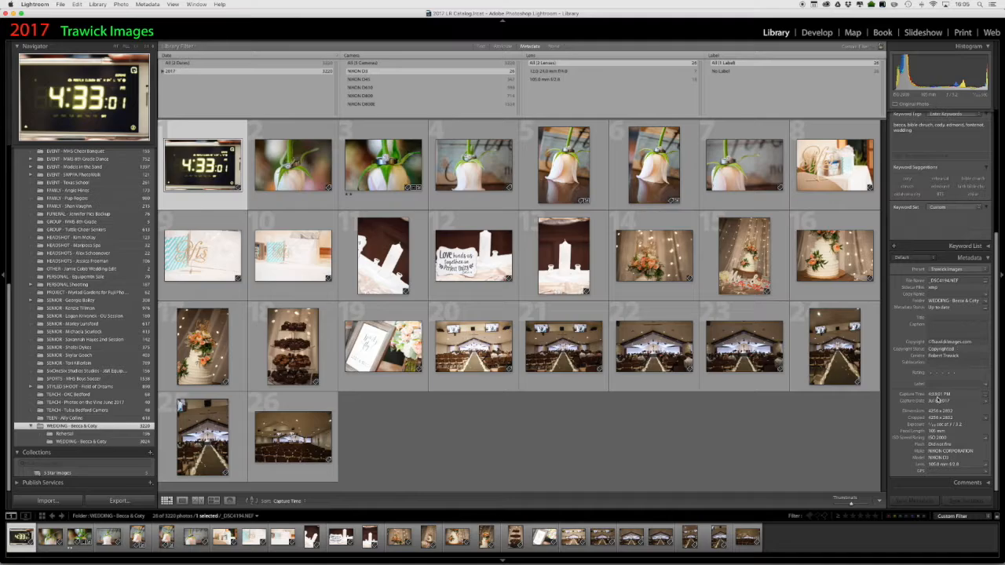
{"action": "left_click", "coordinate": [313, 172]}
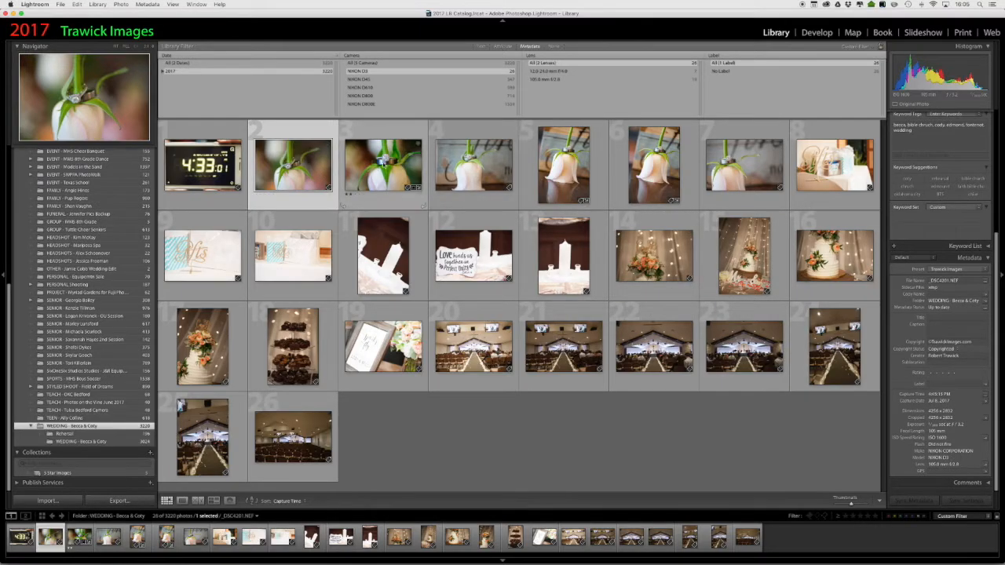
{"action": "left_click", "coordinate": [387, 168]}
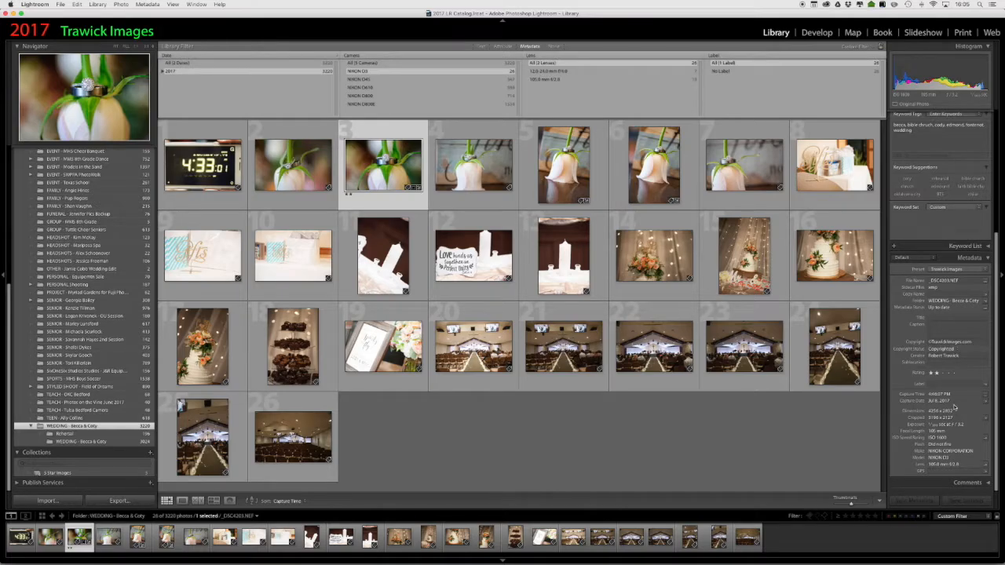
{"action": "left_click", "coordinate": [483, 171]}
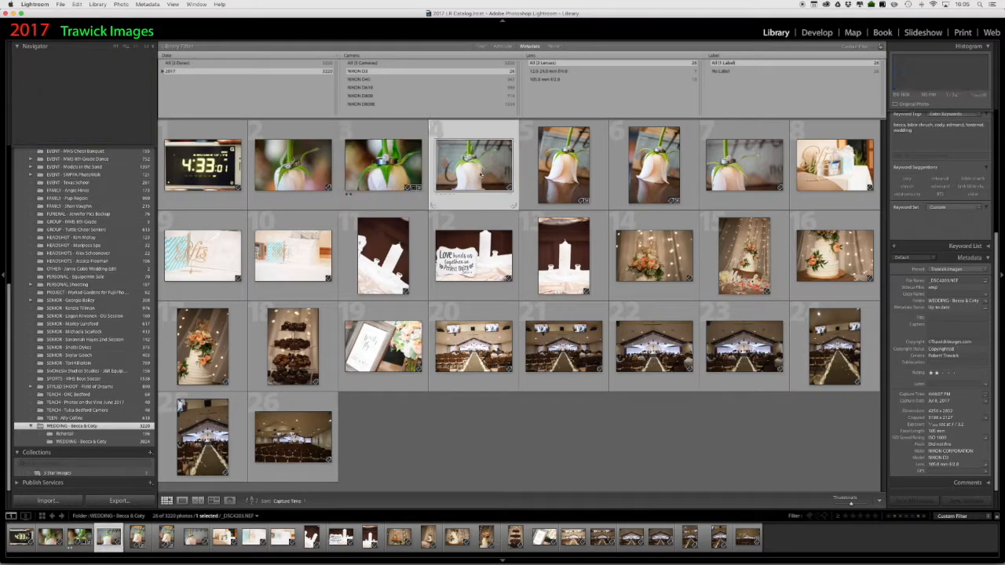
{"action": "left_click", "coordinate": [570, 179]}
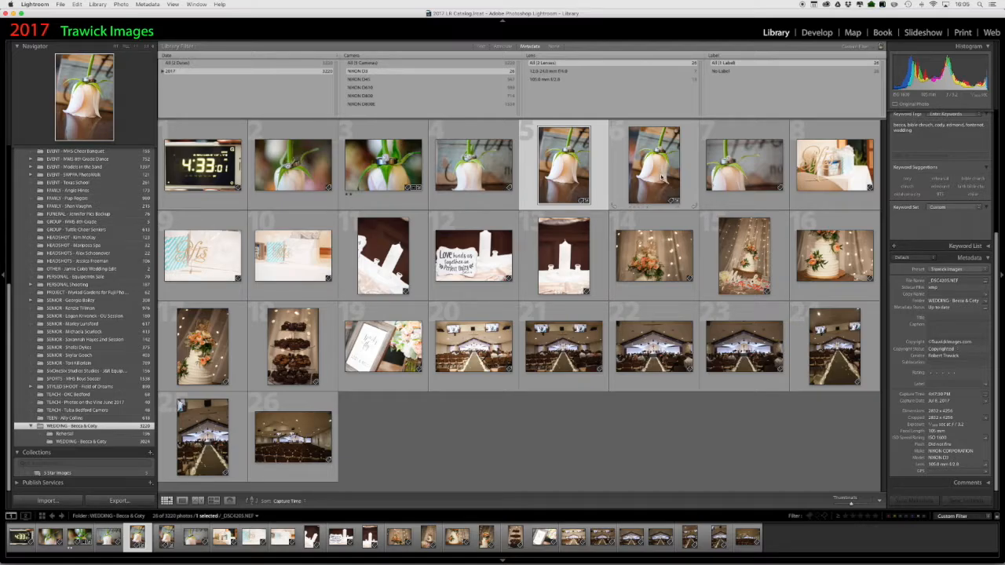
{"action": "left_click", "coordinate": [659, 179]}
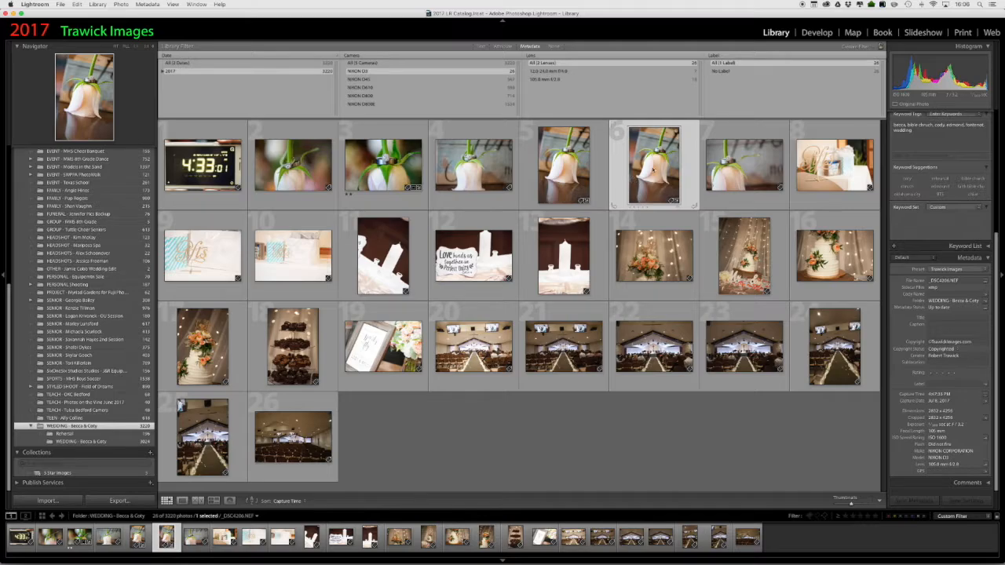
Filter the wedding photos to the NIKON D4S camera and check the time in its enlarged clock photo
{"action": "left_click", "coordinate": [375, 79]}
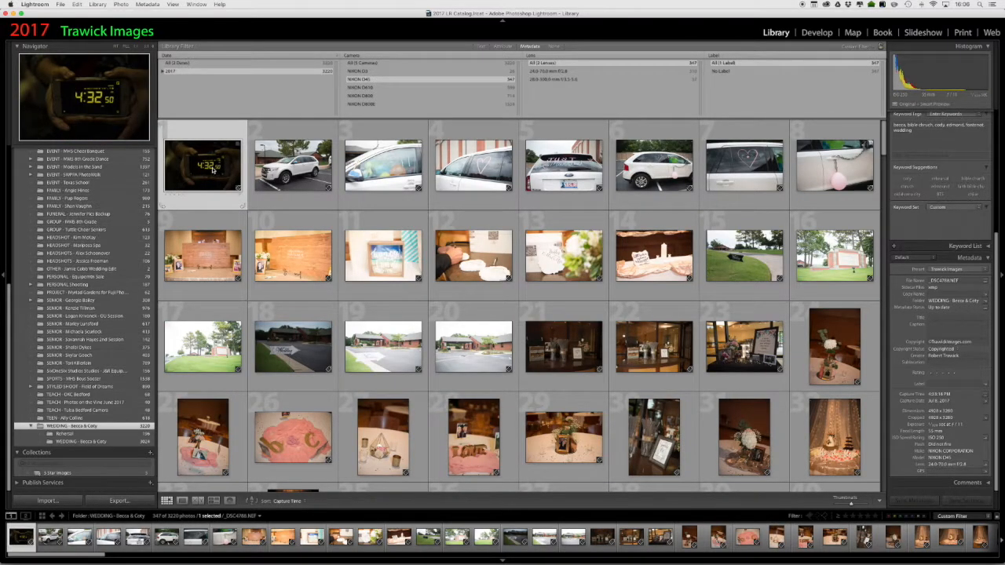
{"action": "double_click", "coordinate": [214, 171]}
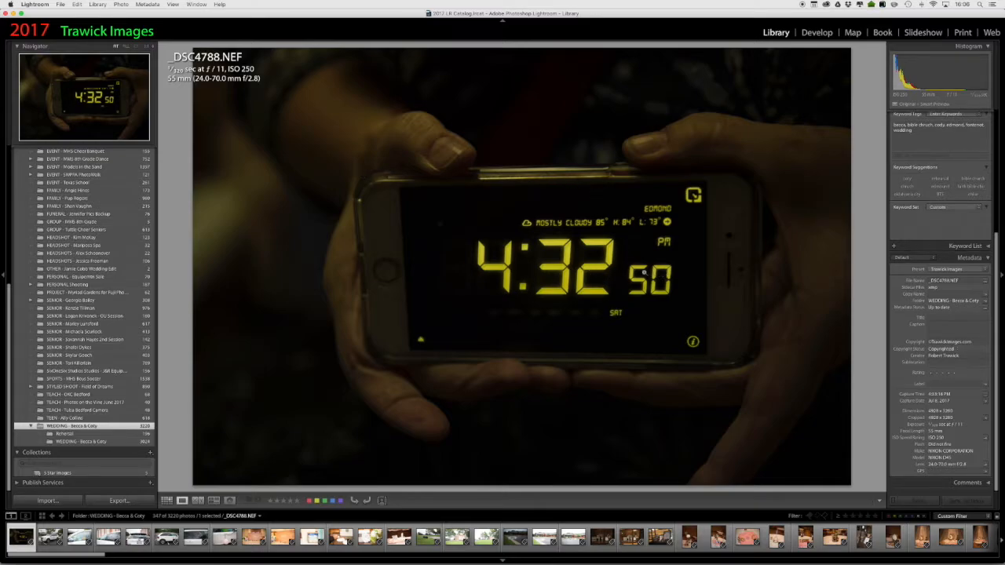
{"action": "key", "text": "g"}
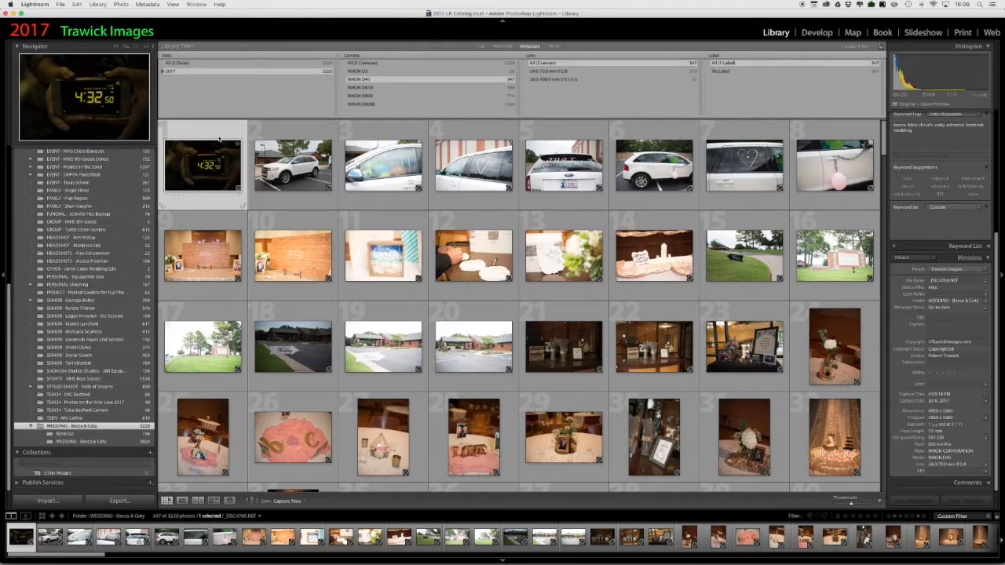
Select all NIKON D4S photos with the clock photo as the active one and open Edit Capture Time
{"action": "key", "text": "super+a"}
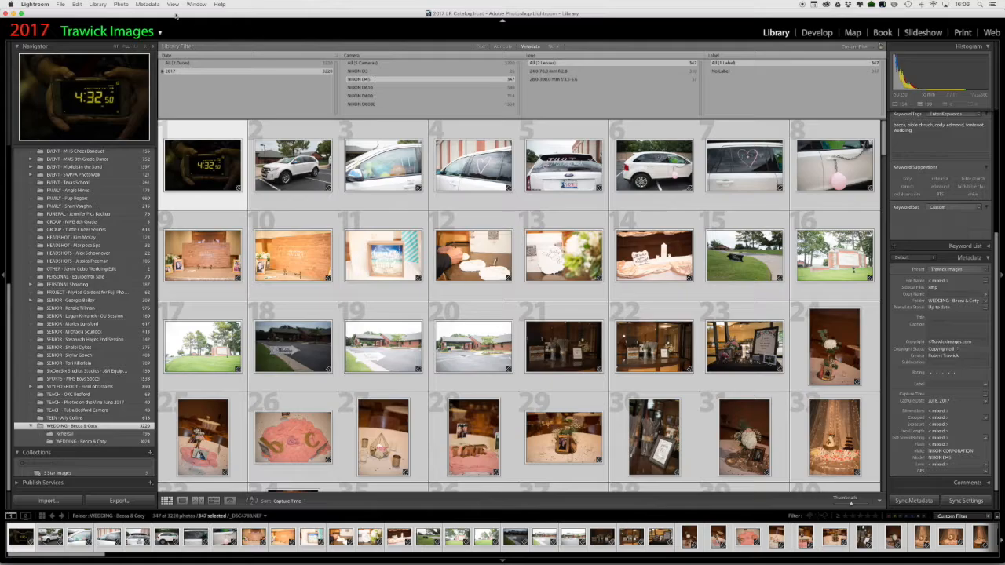
{"action": "left_click", "coordinate": [120, 4]}
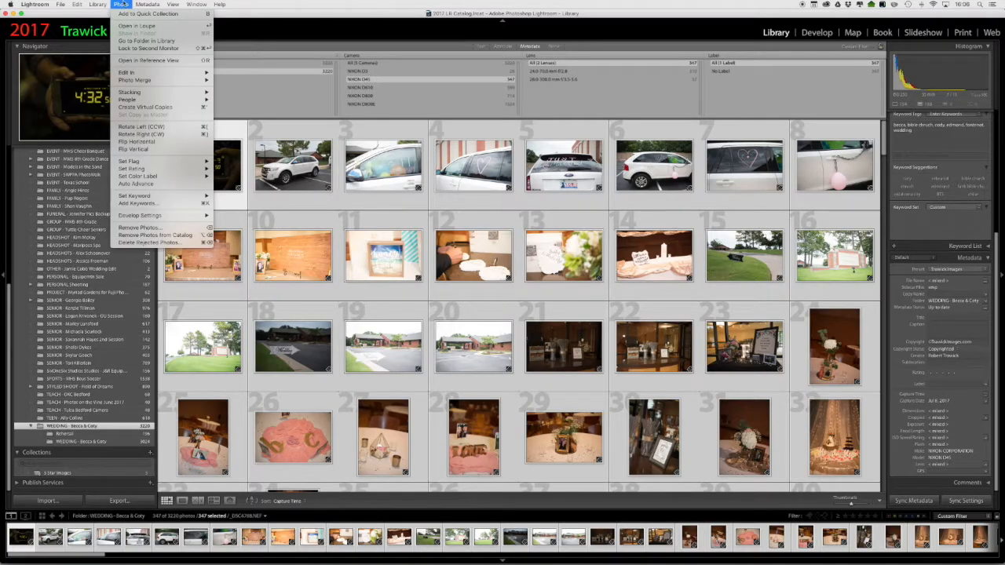
{"action": "mouse_move", "coordinate": [149, 81]}
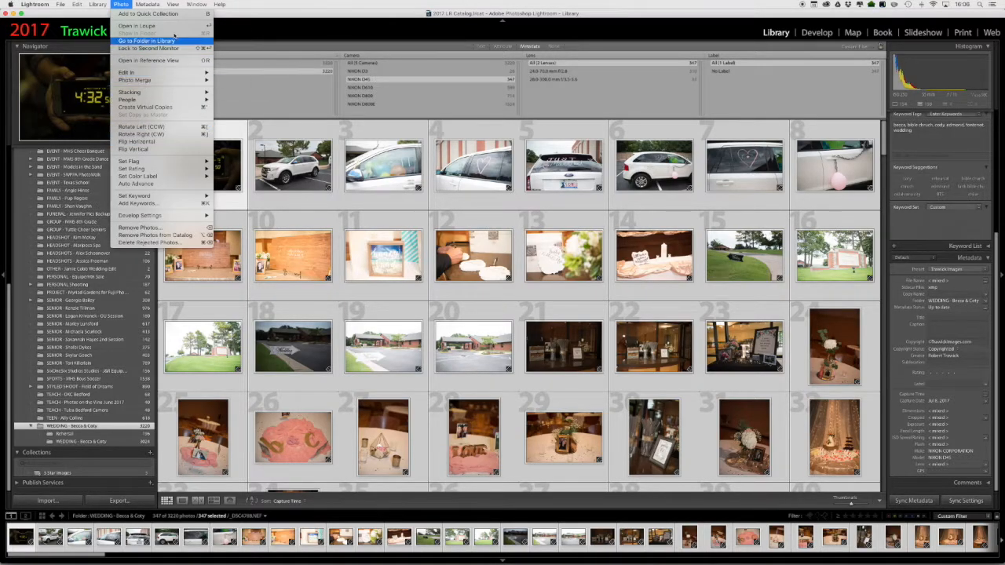
{"action": "mouse_move", "coordinate": [148, 5]}
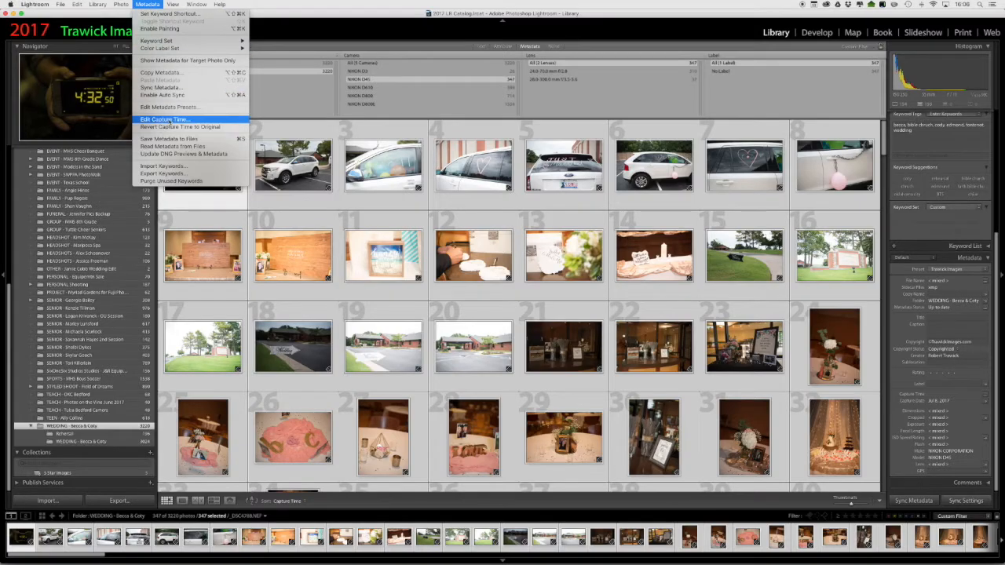
{"action": "left_click", "coordinate": [174, 123]}
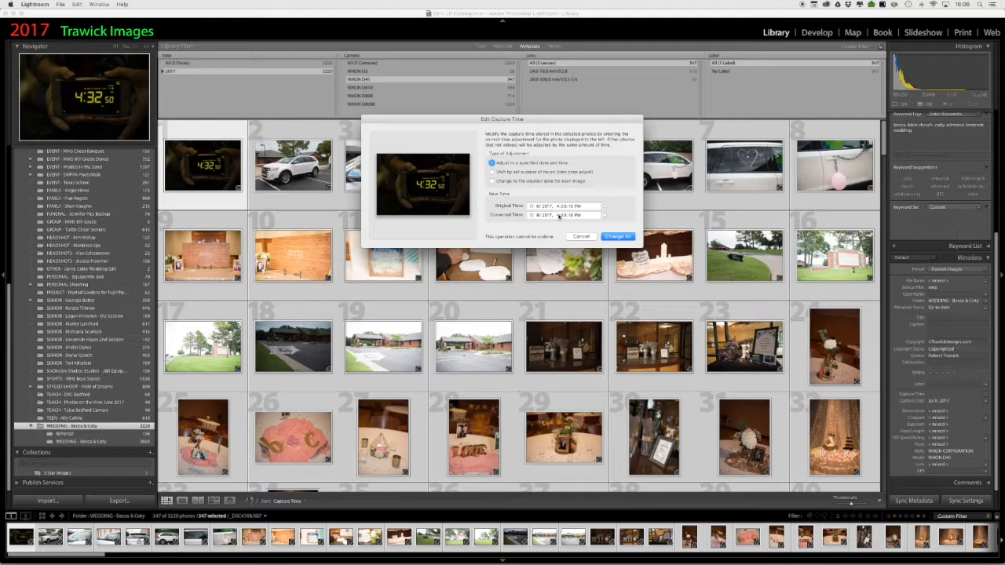
Set the corrected capture time to 4:32:50 PM and apply the change to all selected NIKON D4S photos
{"action": "left_click", "coordinate": [563, 215]}
{"action": "key", "text": "Tab"}
{"action": "left_click", "coordinate": [617, 236]}
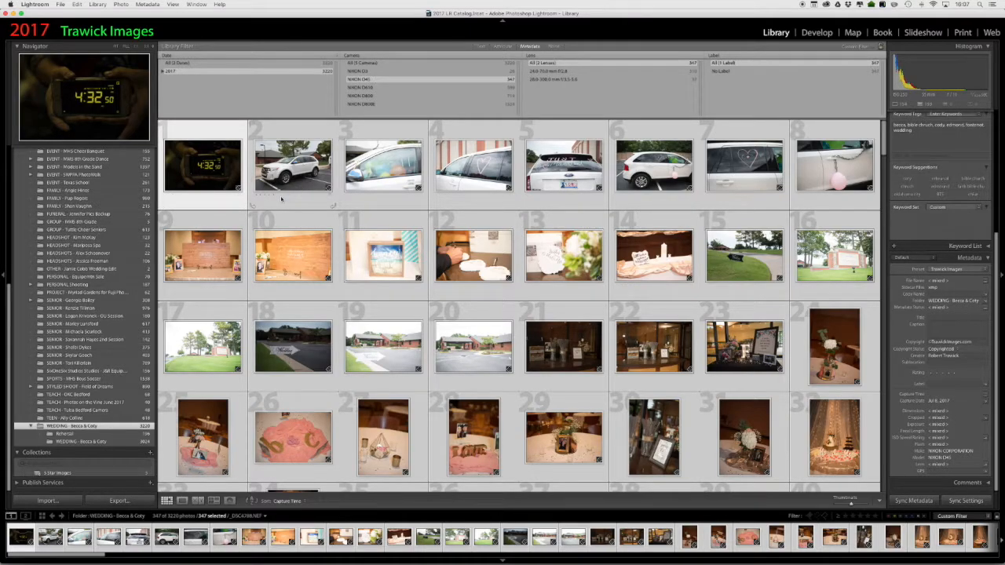
Deselect the photos and enlarge the NIKON D4S clock photo to compare its displayed time with its capture time
{"action": "key", "text": "super+d"}
{"action": "left_click", "coordinate": [212, 172]}
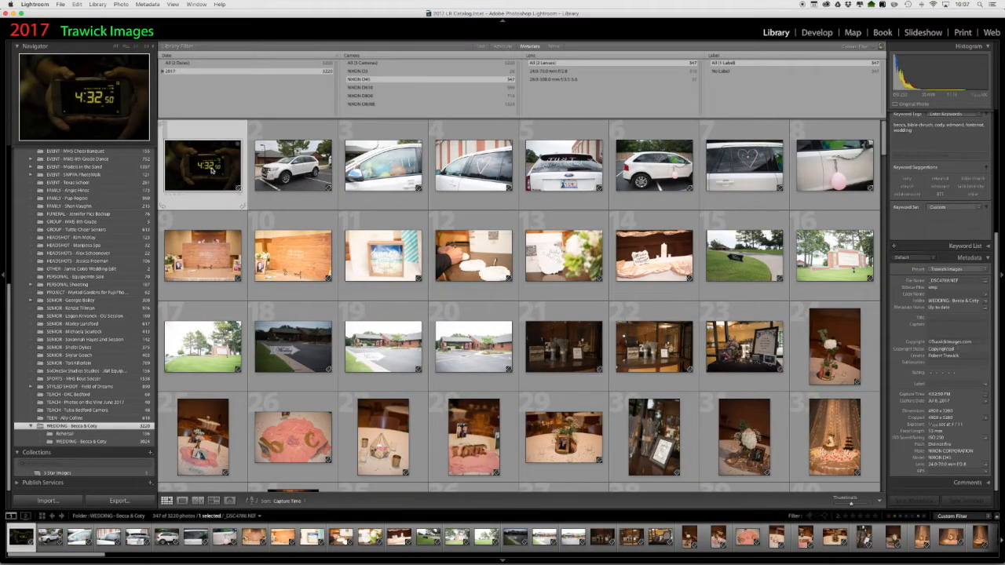
{"action": "double_click", "coordinate": [212, 171]}
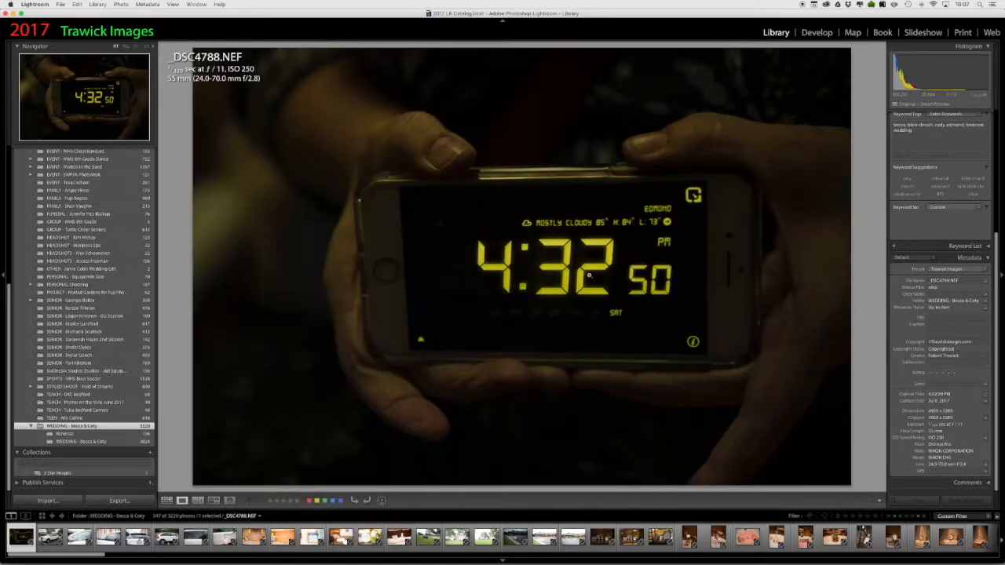